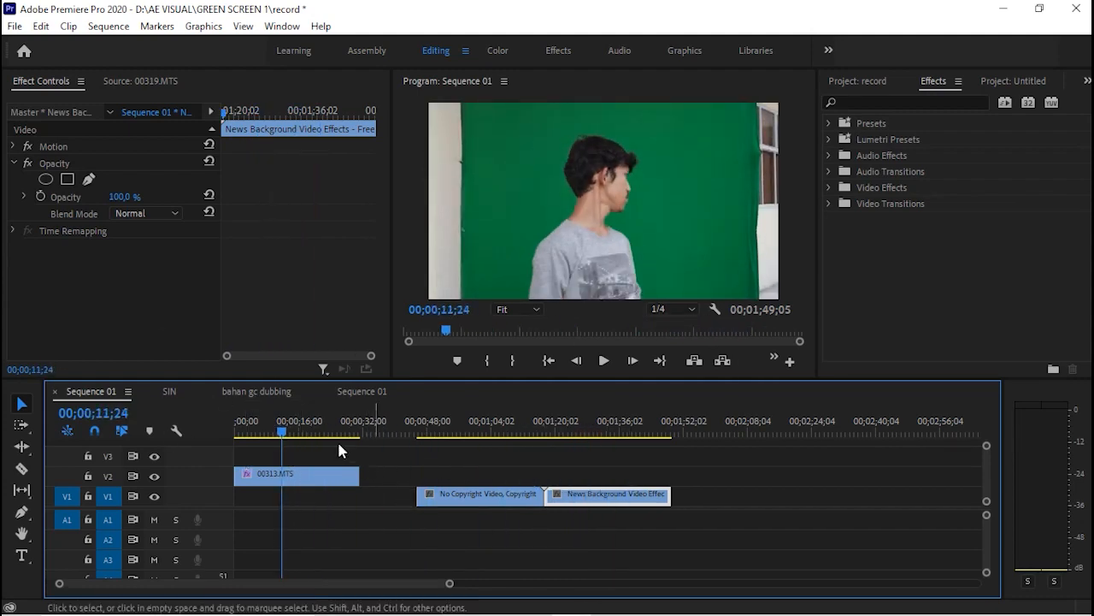
Select the 00313.MTS clip on V2 and move the playhead to 00;00;13;06.
click(325, 472)
mouse_move(283, 431)
mouse_down()
mouse_move(272, 431)
mouse_move(287, 431)
mouse_up()
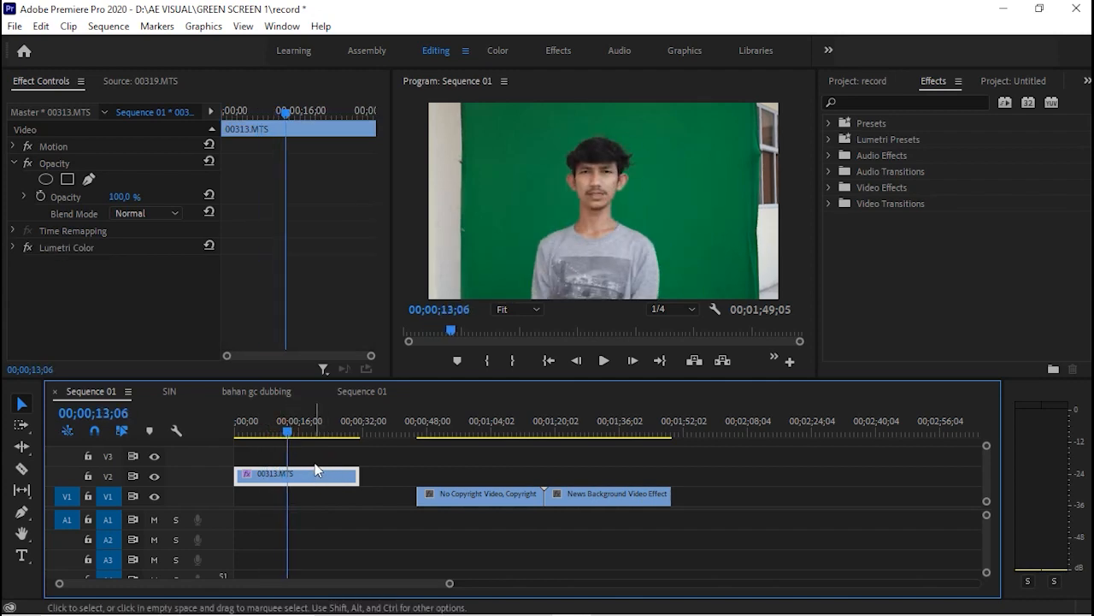
Search the effects for "ultra" and apply Ultra Key to the 00313.MTS clip on V2.
click(938, 82)
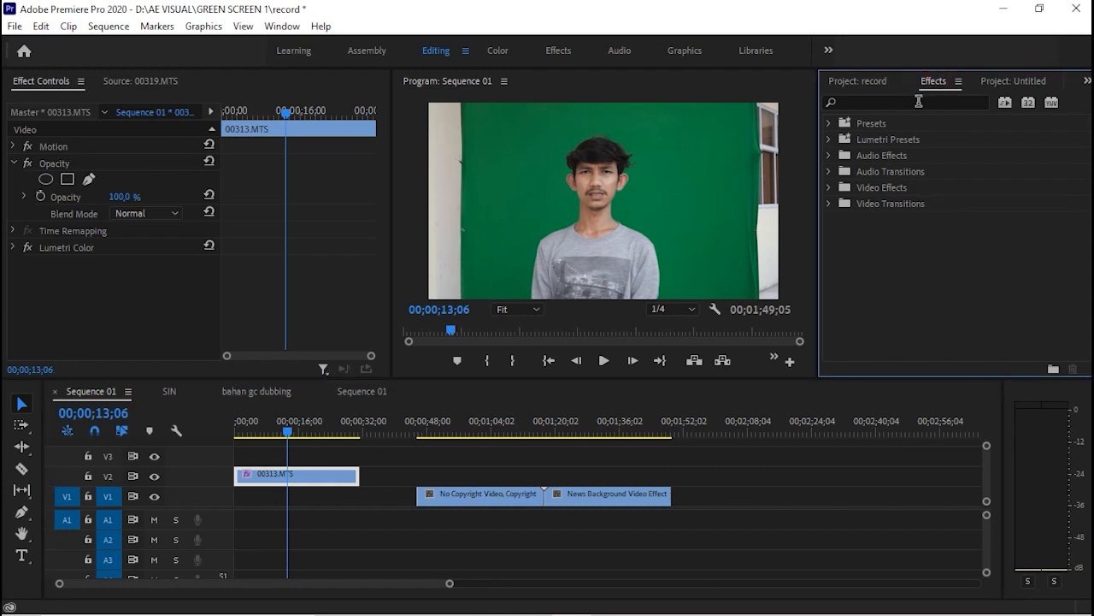
click(919, 102)
click(924, 107)
click(917, 103)
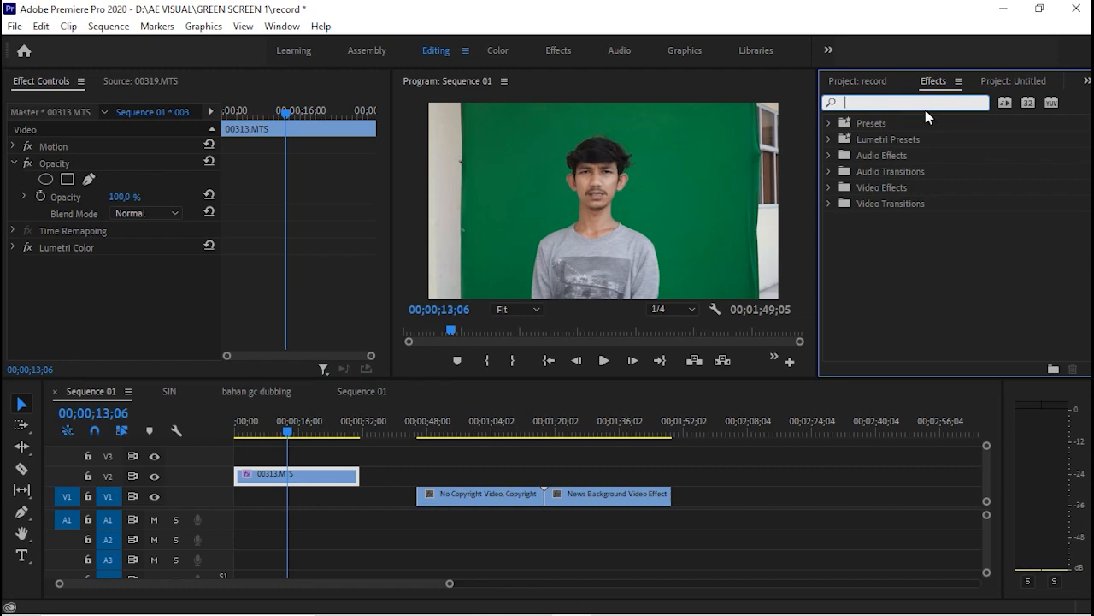
text(utra k)
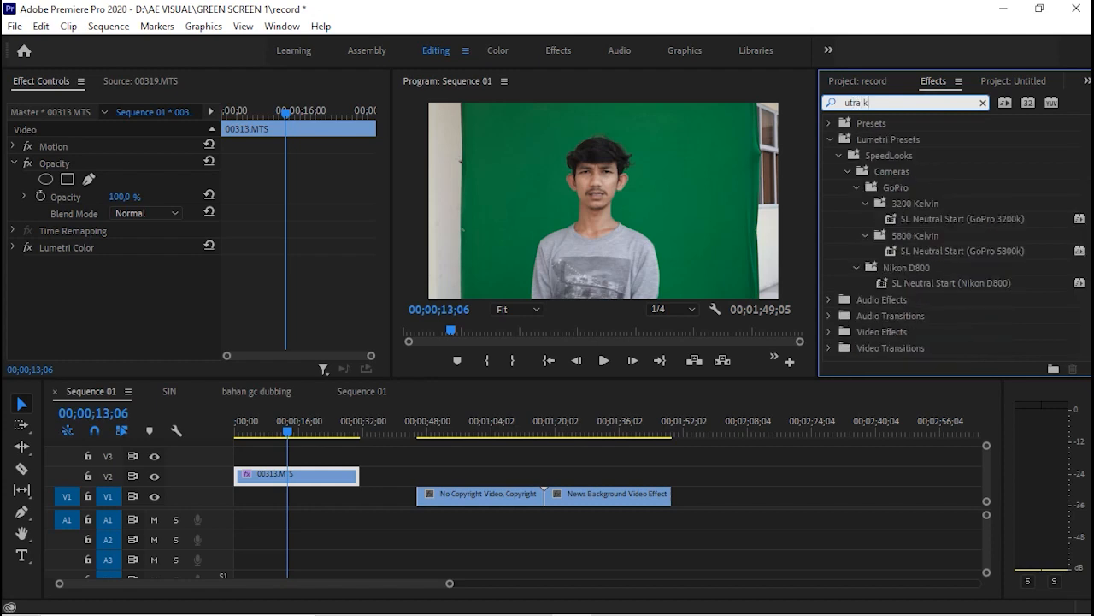
text(ey)
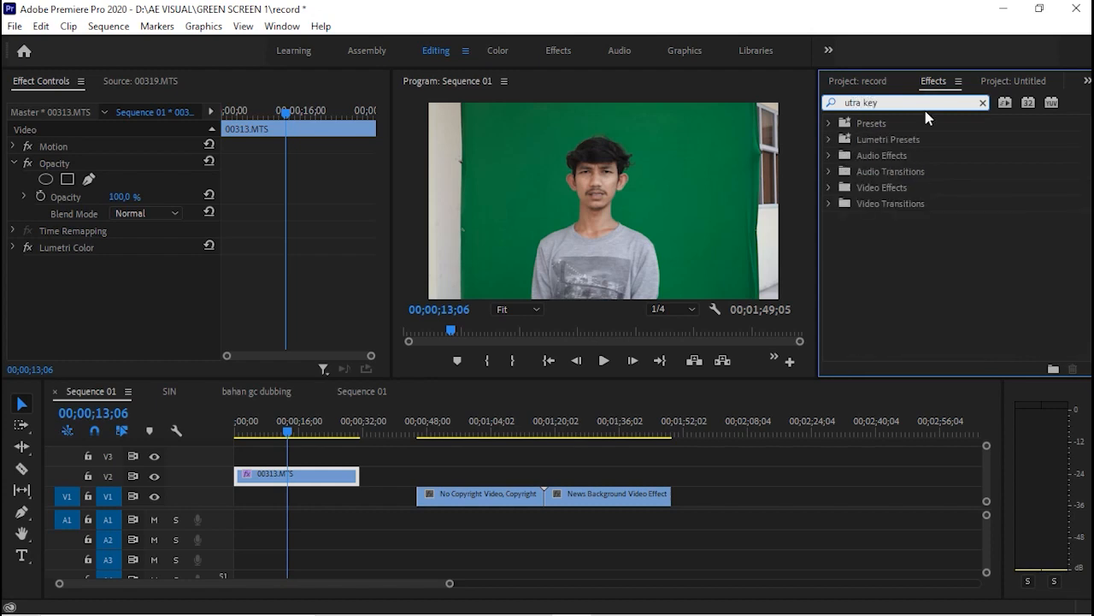
key(BackSpace)
key(BackSpace)
key(BackSpace)
key(BackSpace)
key(BackSpace)
key(BackSpace)
text(l)
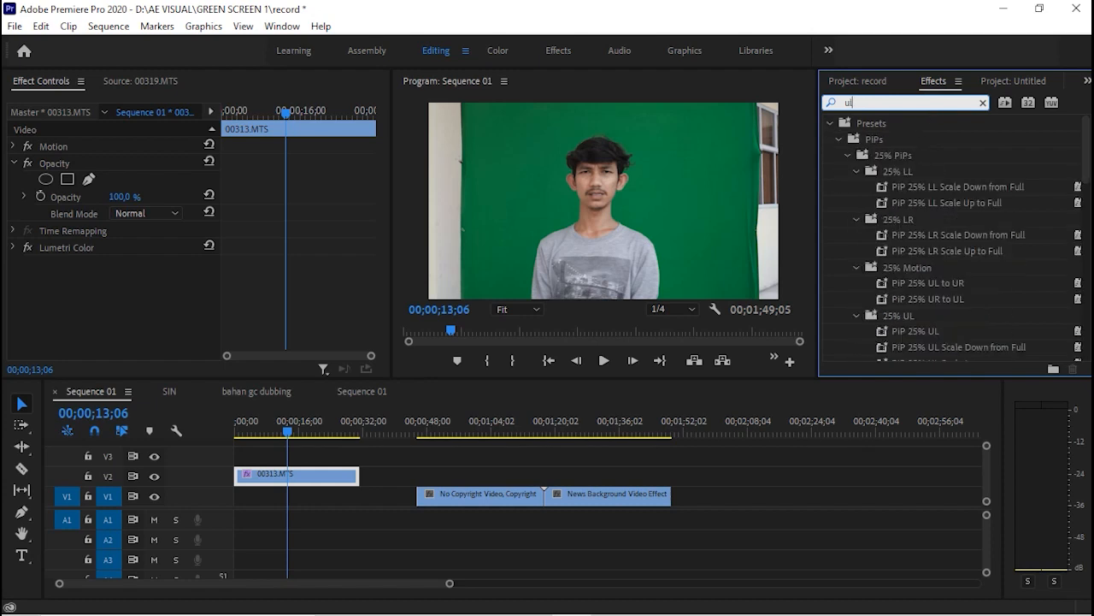
text(tra)
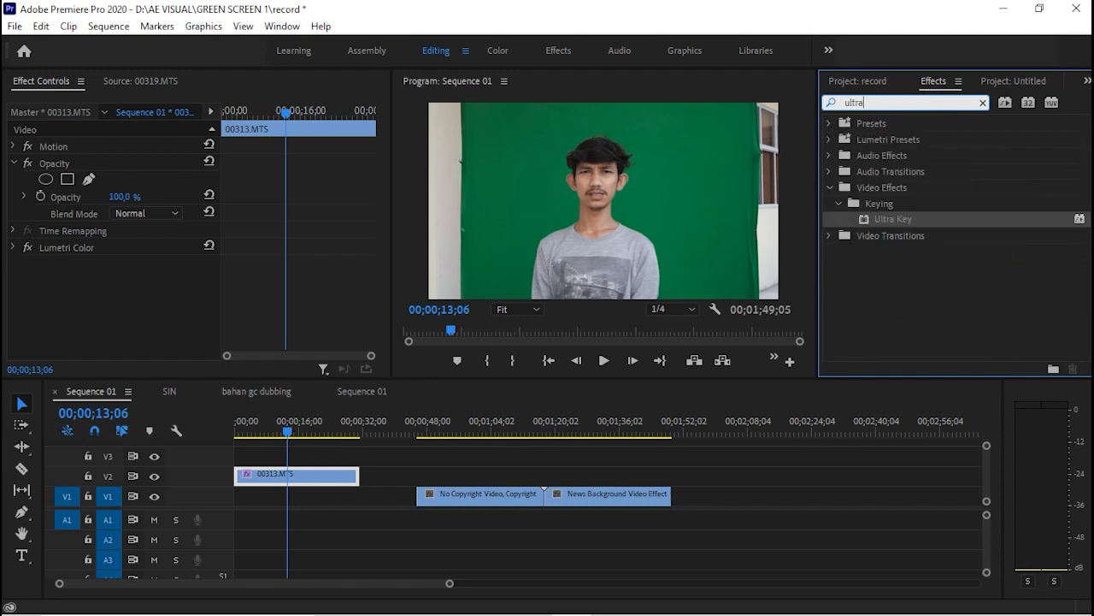
click(889, 223)
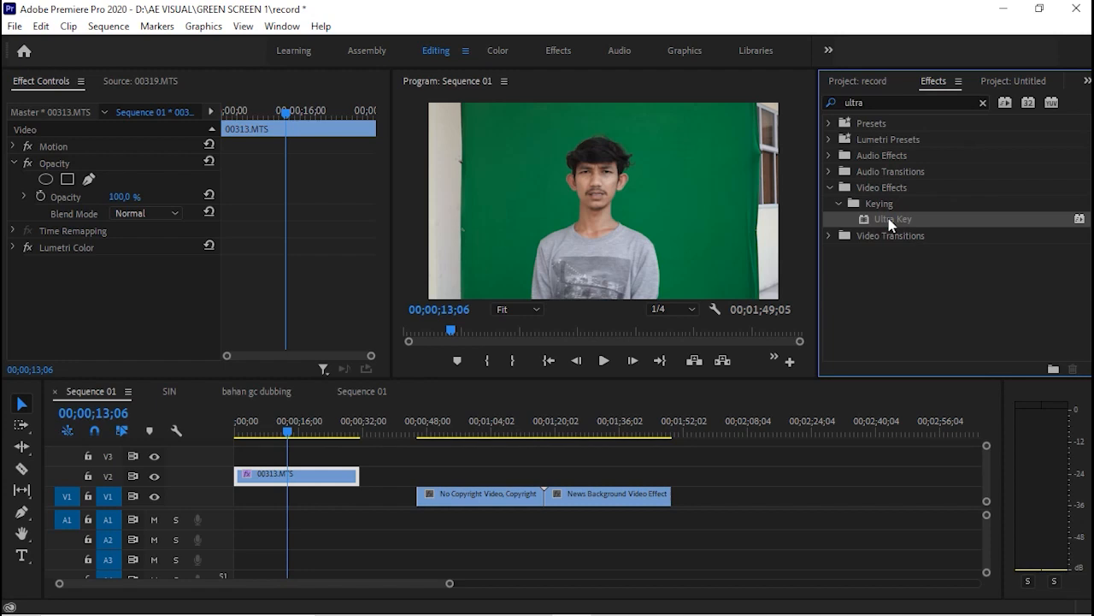
drag(889, 222, 332, 479)
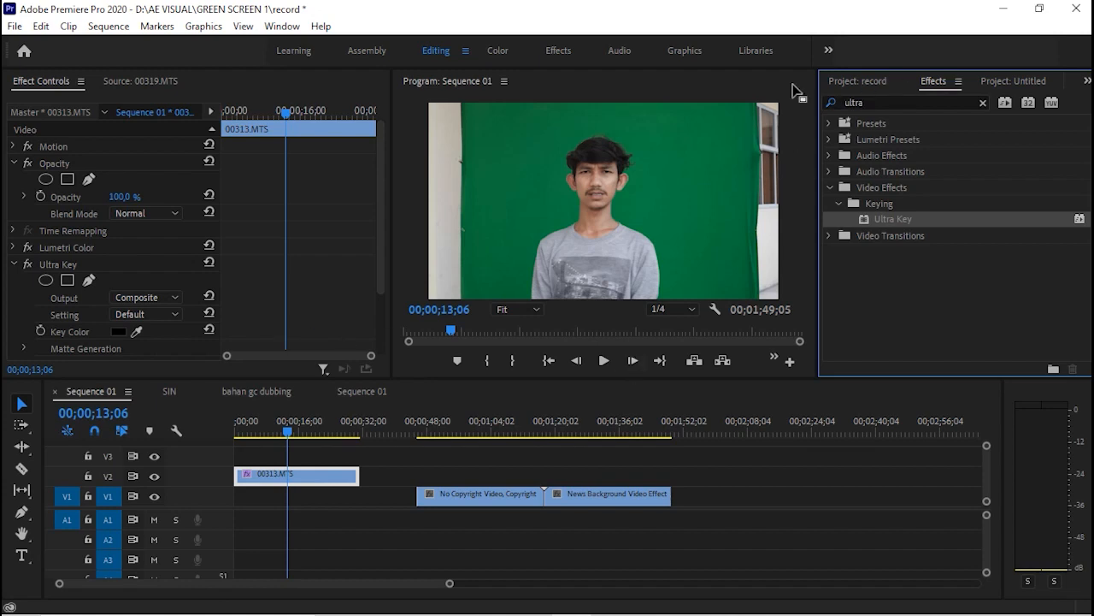
click(33, 83)
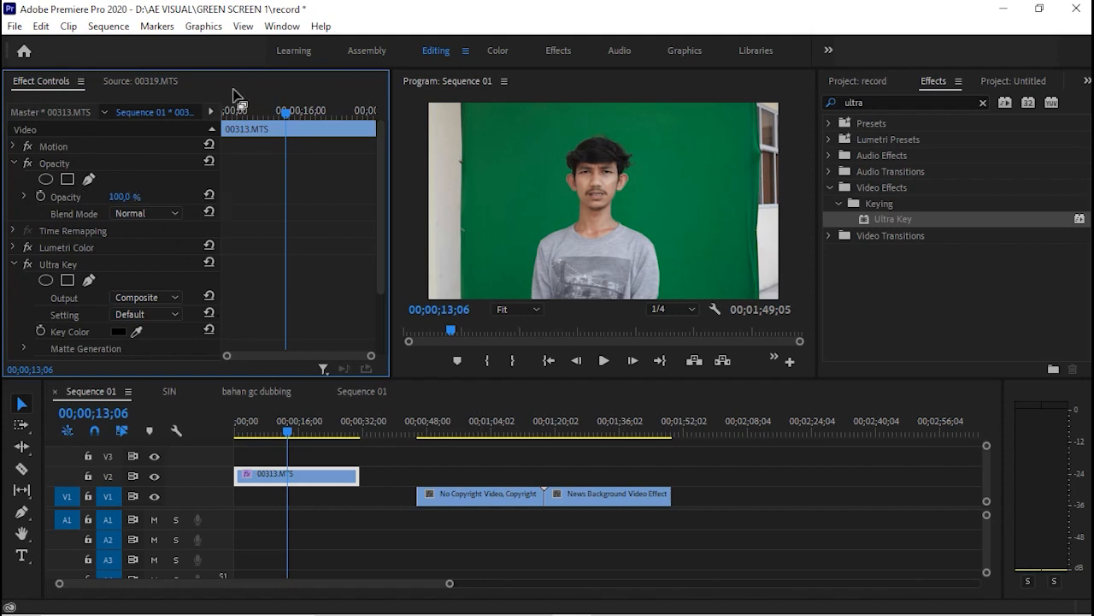
click(282, 26)
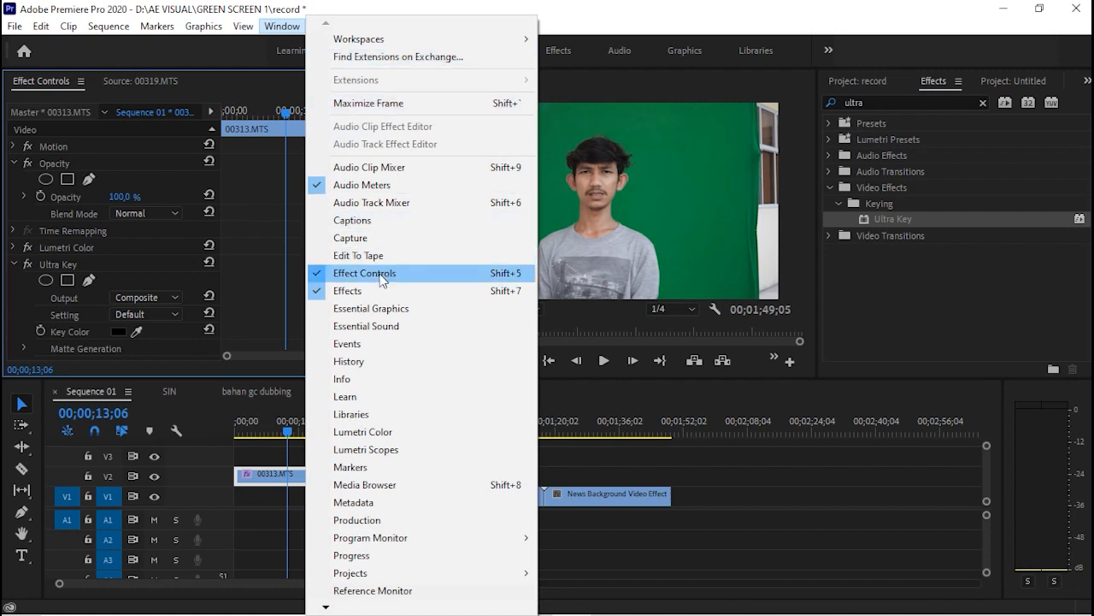
click(49, 83)
Preview the Ultra Key output as Alpha Channel and return it to Composite.
scroll(66, 174, down, 4)
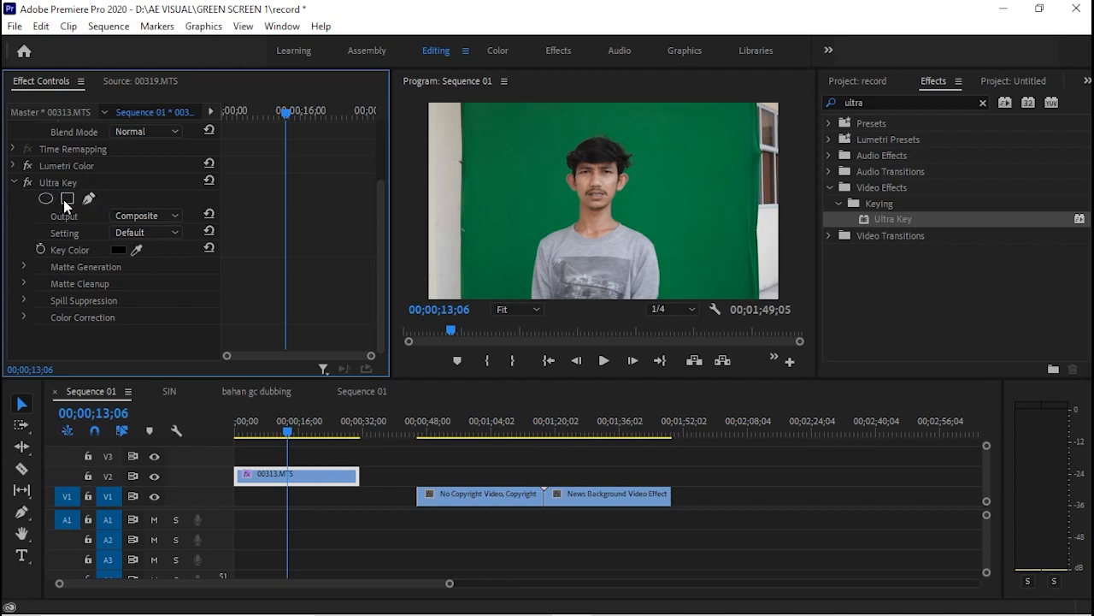
click(158, 221)
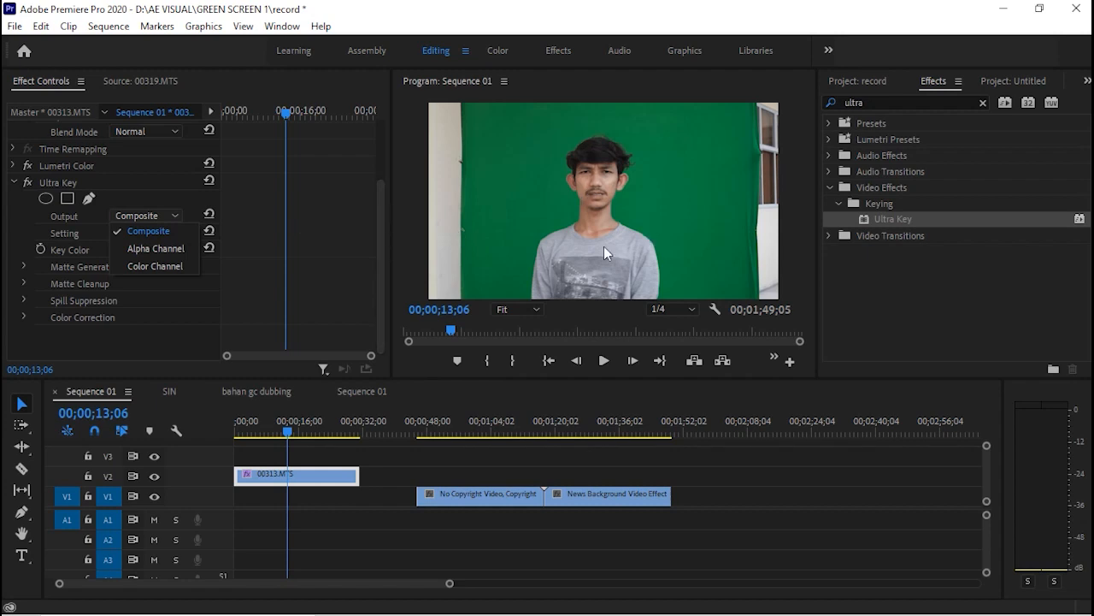
click(140, 248)
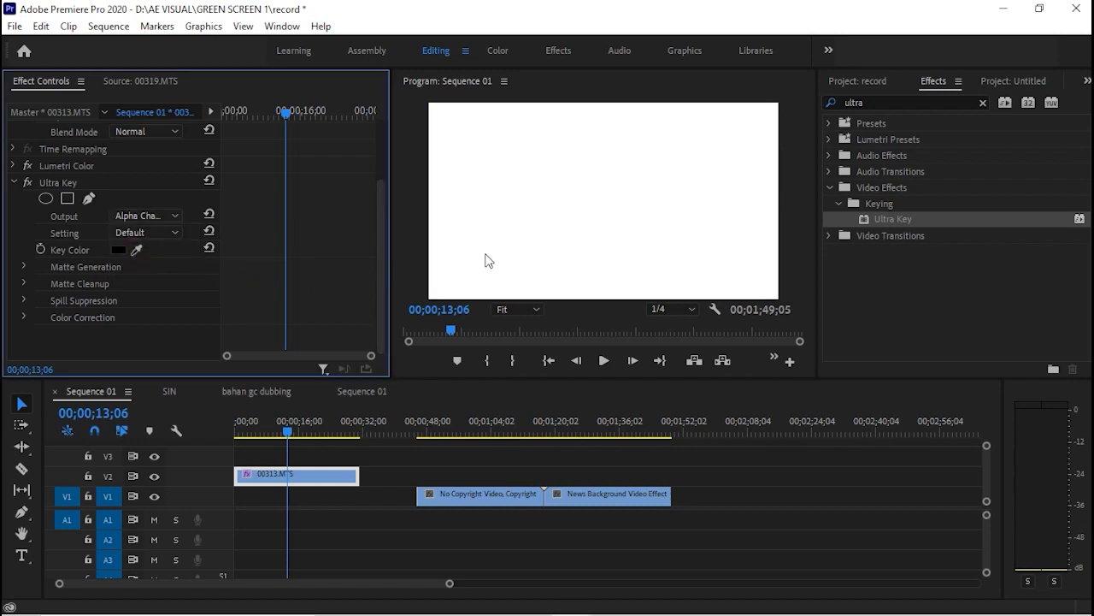
click(153, 215)
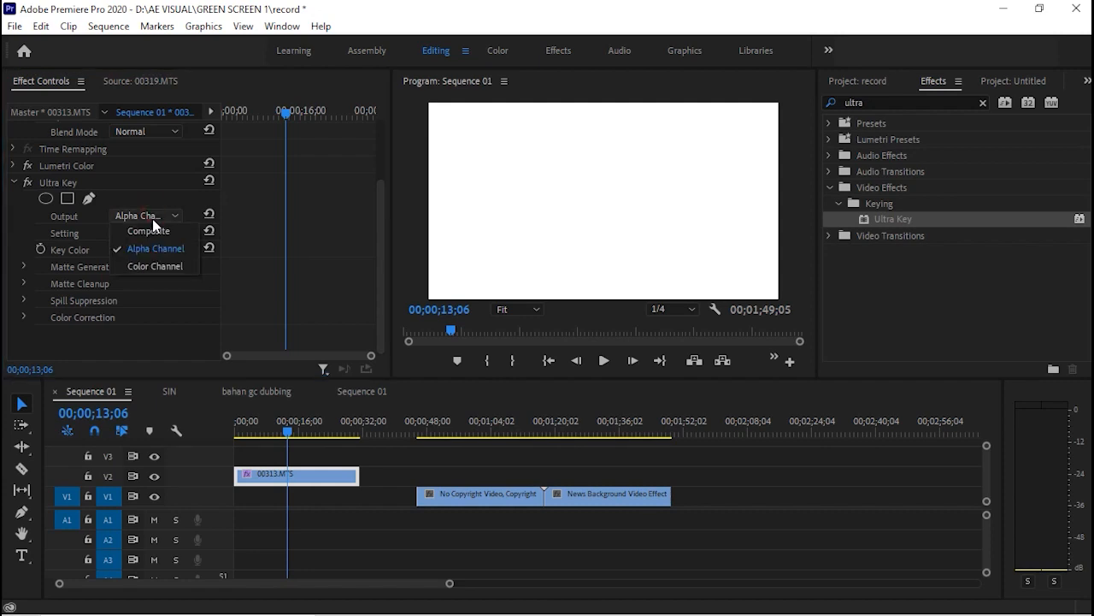
click(157, 239)
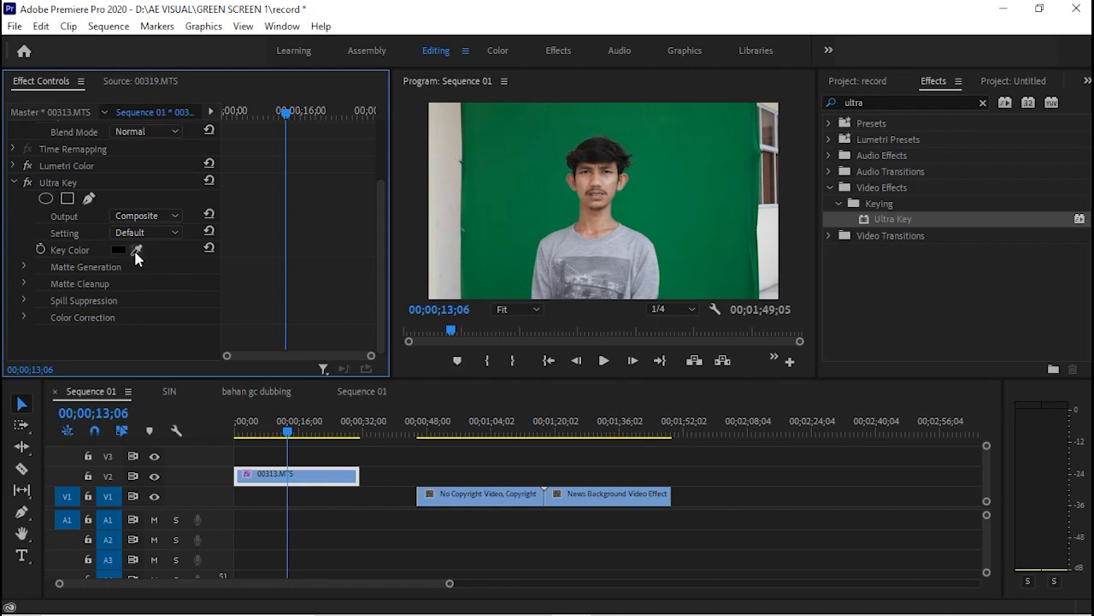
Sample the green backdrop beside the man as the Ultra Key key color.
drag(135, 254, 526, 183)
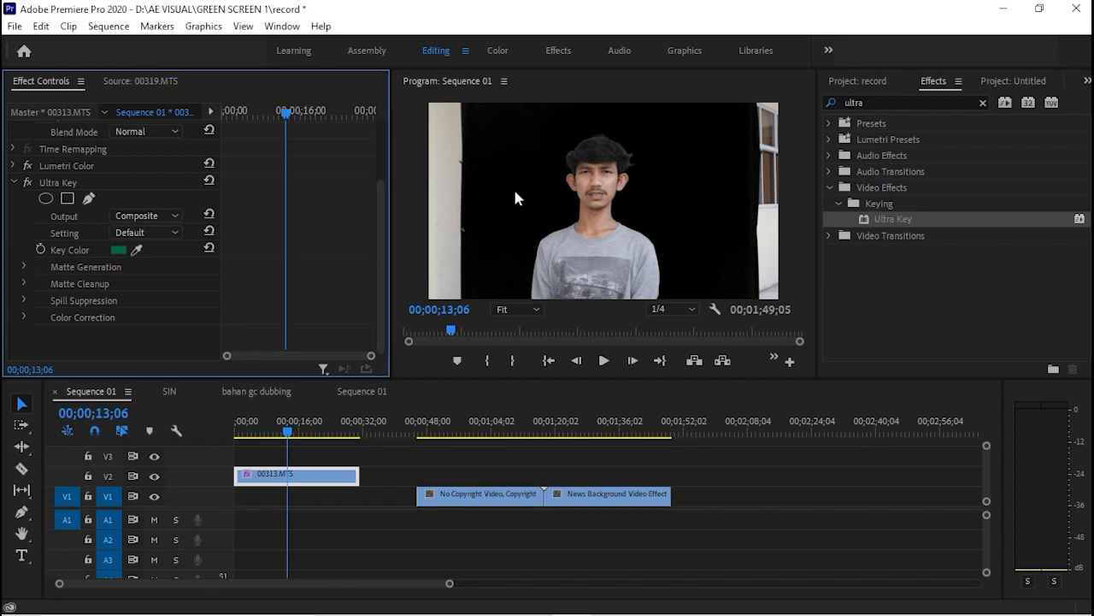
Set the Ultra Key output to Alpha Channel and expand the Matte Generation settings.
click(151, 218)
click(152, 246)
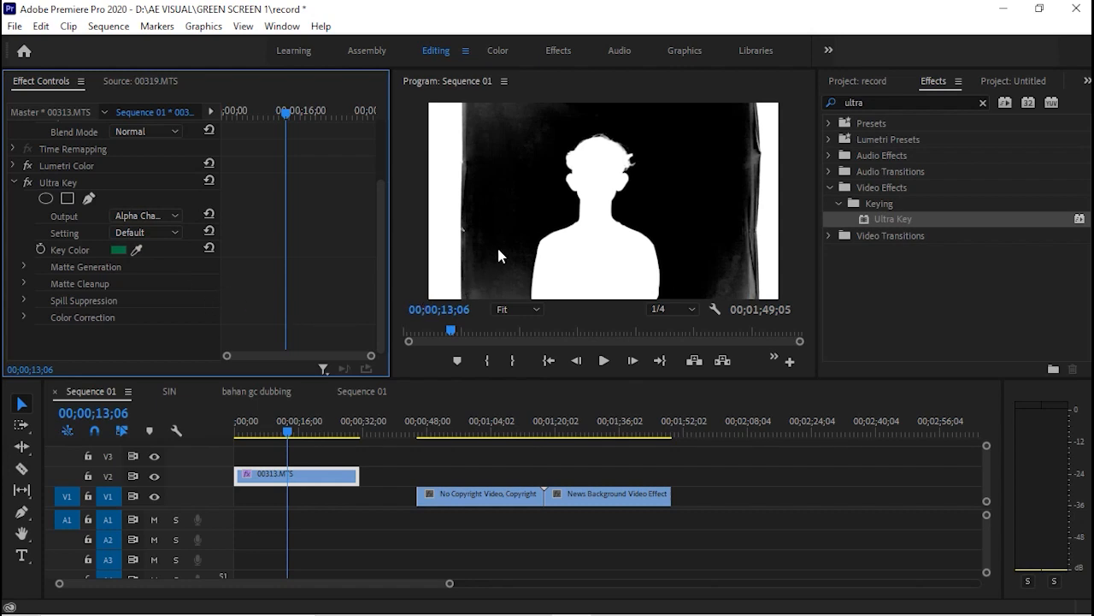
key(Right)
key(Left)
click(24, 268)
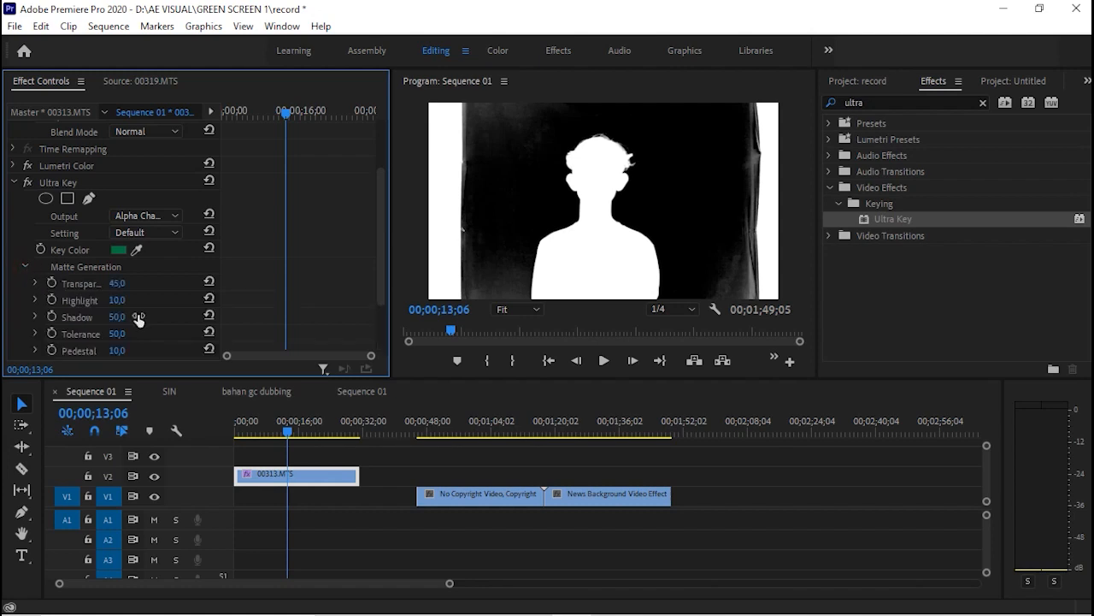
scroll(113, 301, down, 1)
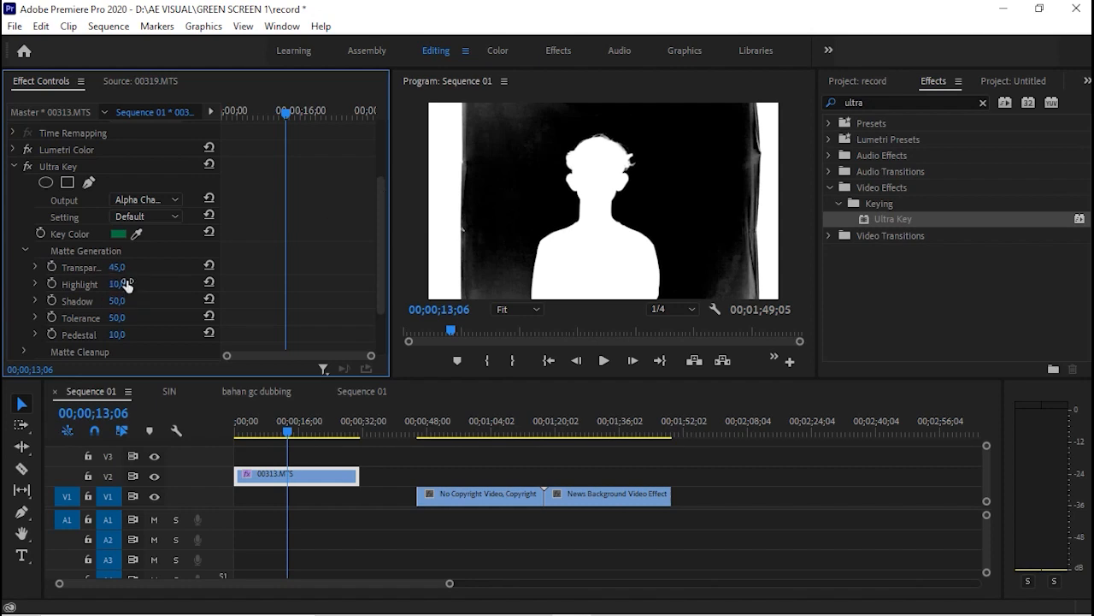
Try Matte Generation Transparency values such as 100, 57 and 35, and reset the parameter to its default.
drag(118, 272, 158, 272)
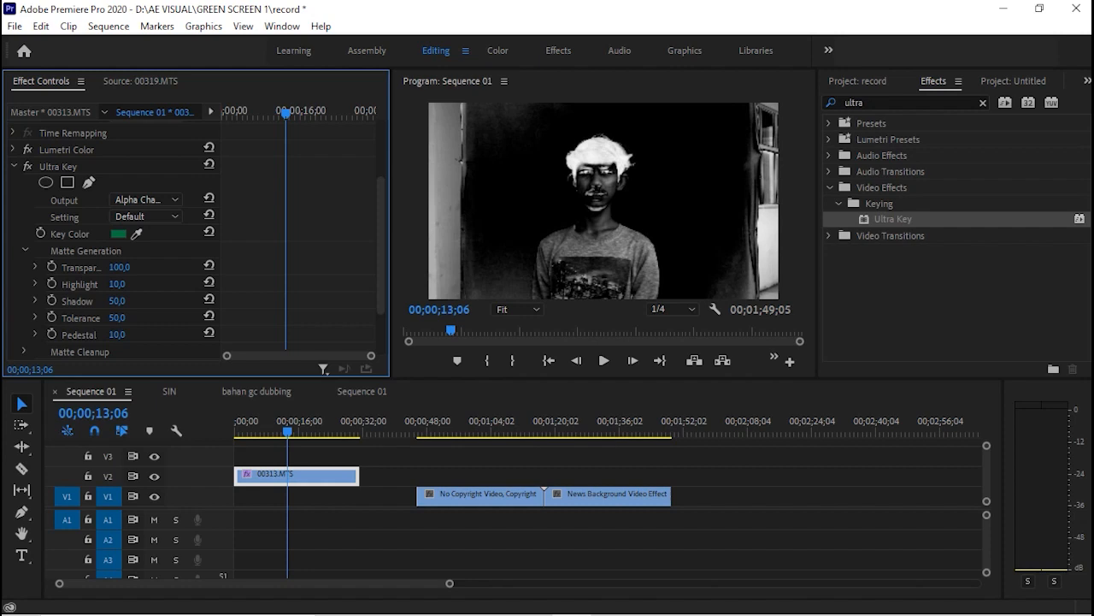
drag(158, 272, 111, 272)
drag(116, 267, 145, 267)
click(208, 265)
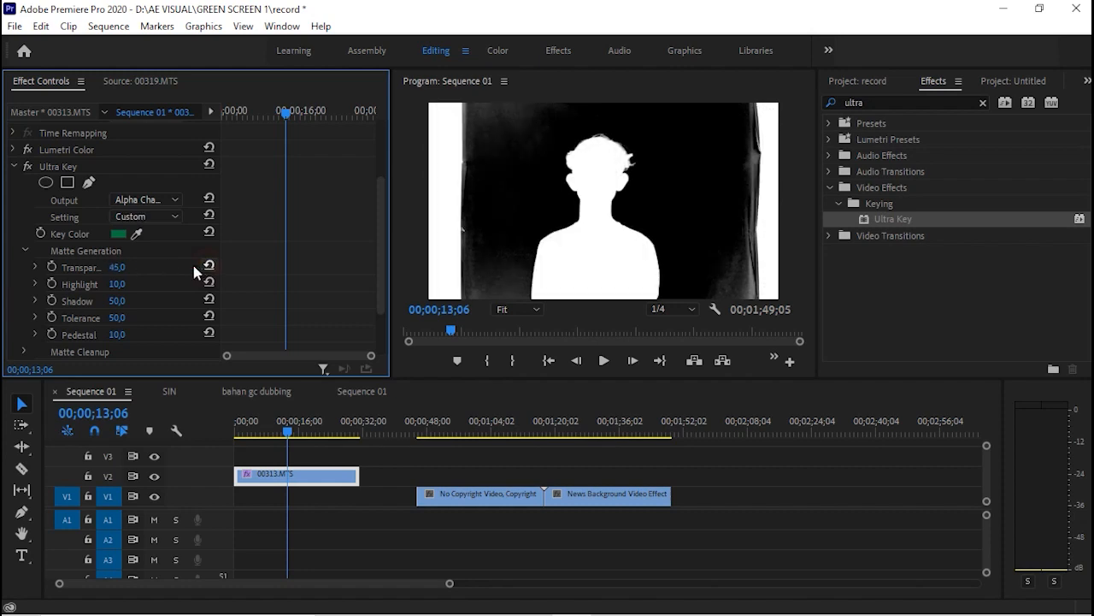
drag(117, 267, 127, 267)
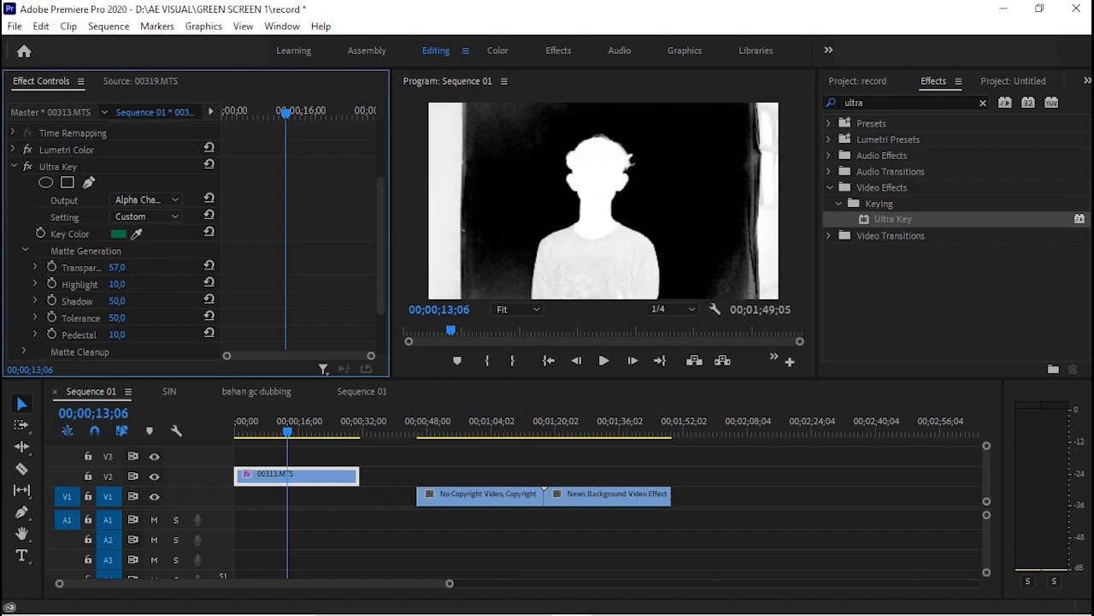
drag(128, 267, 108, 267)
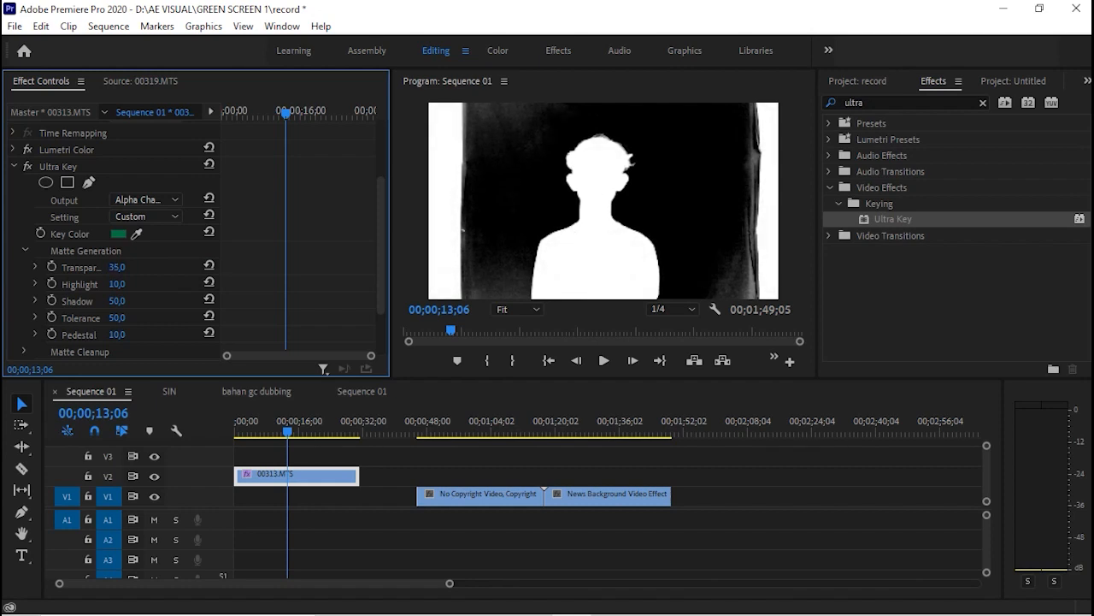
click(208, 265)
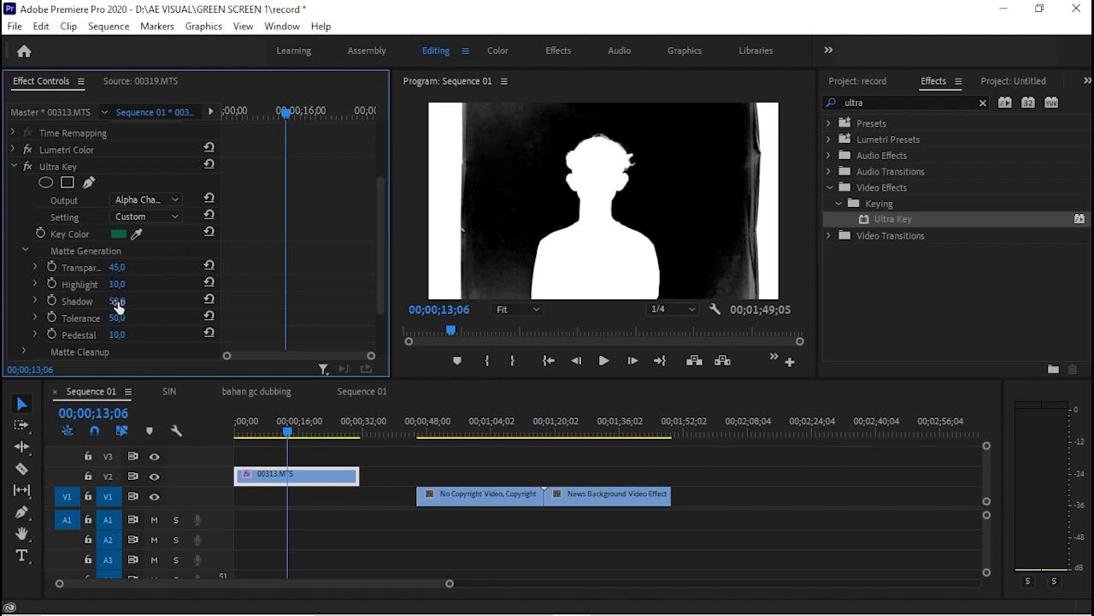
Try a Highlight of 15 and a Shadow of 58 in Matte Generation, and reset both parameters.
mouse_move(116, 284)
mouse_down()
mouse_move(178, 283)
mouse_move(127, 283)
mouse_up()
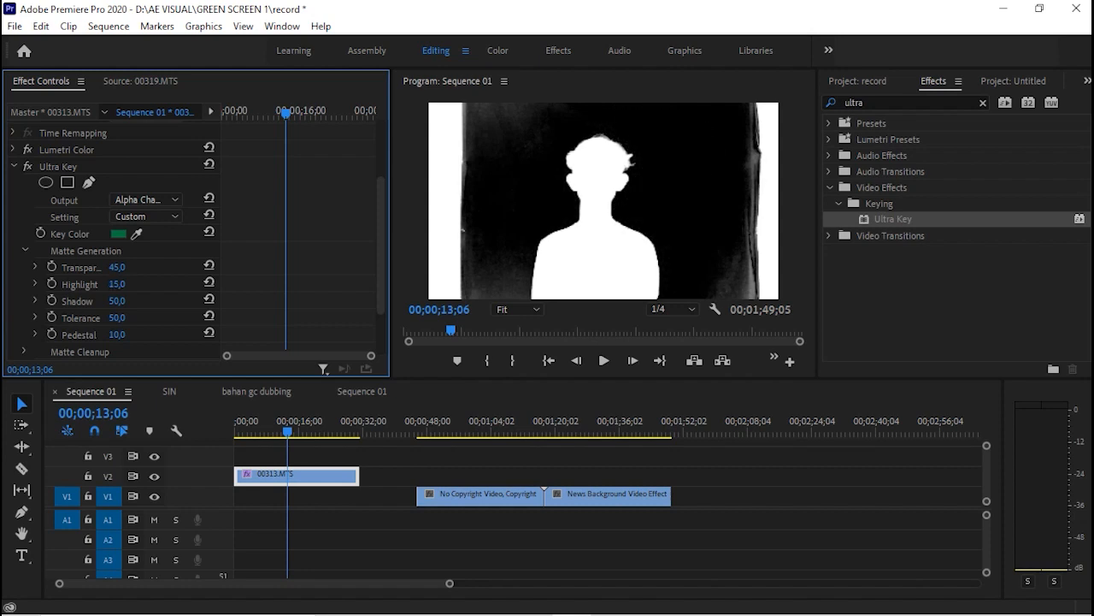
click(210, 283)
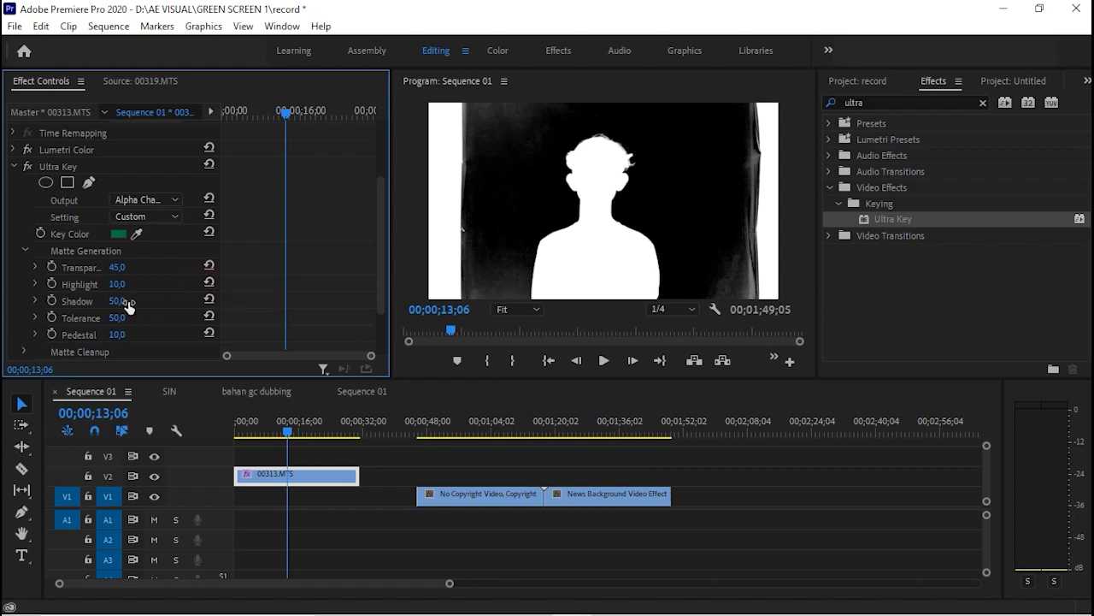
mouse_move(116, 301)
mouse_down()
mouse_move(91, 301)
mouse_move(123, 301)
mouse_up()
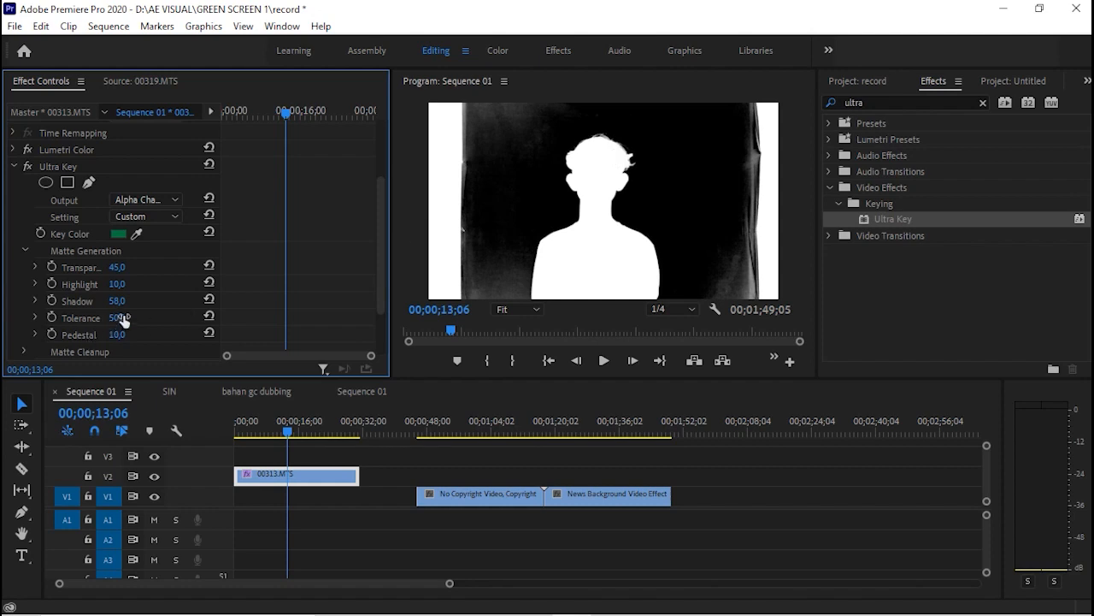
drag(124, 301, 206, 308)
click(207, 300)
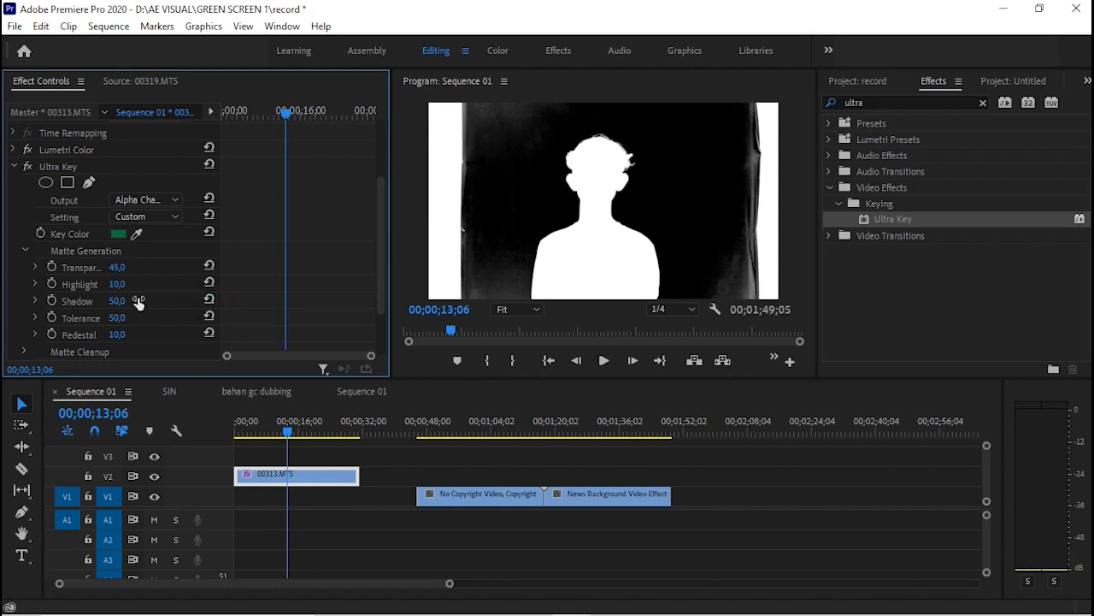
Set the Matte Generation Shadow to 38 and Pedestal to 100.
drag(116, 301, 113, 301)
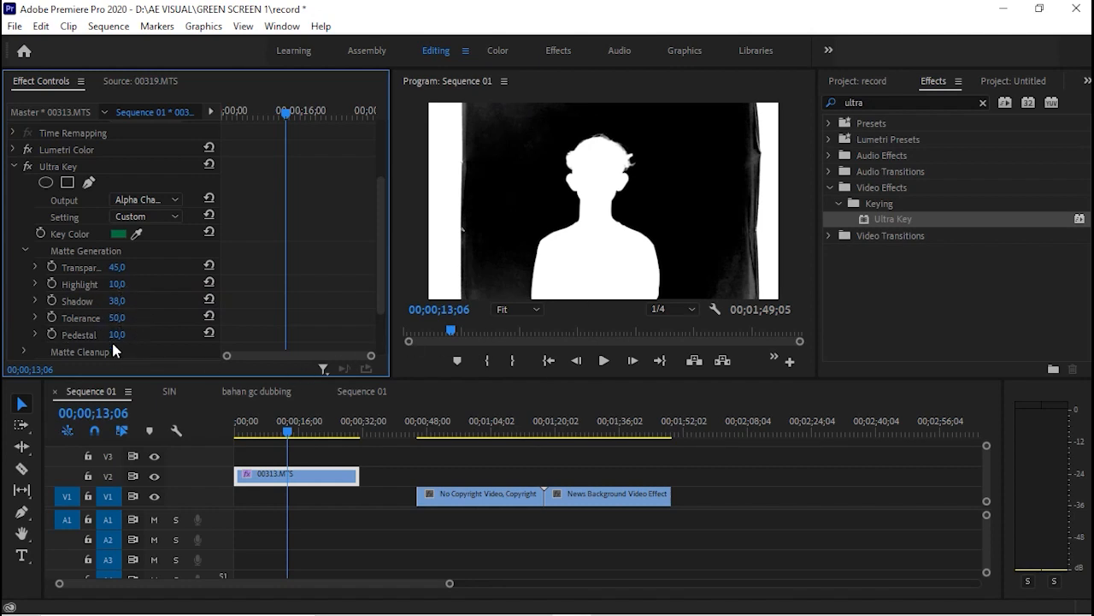
mouse_move(117, 337)
mouse_down()
mouse_move(185, 337)
mouse_move(129, 334)
mouse_up()
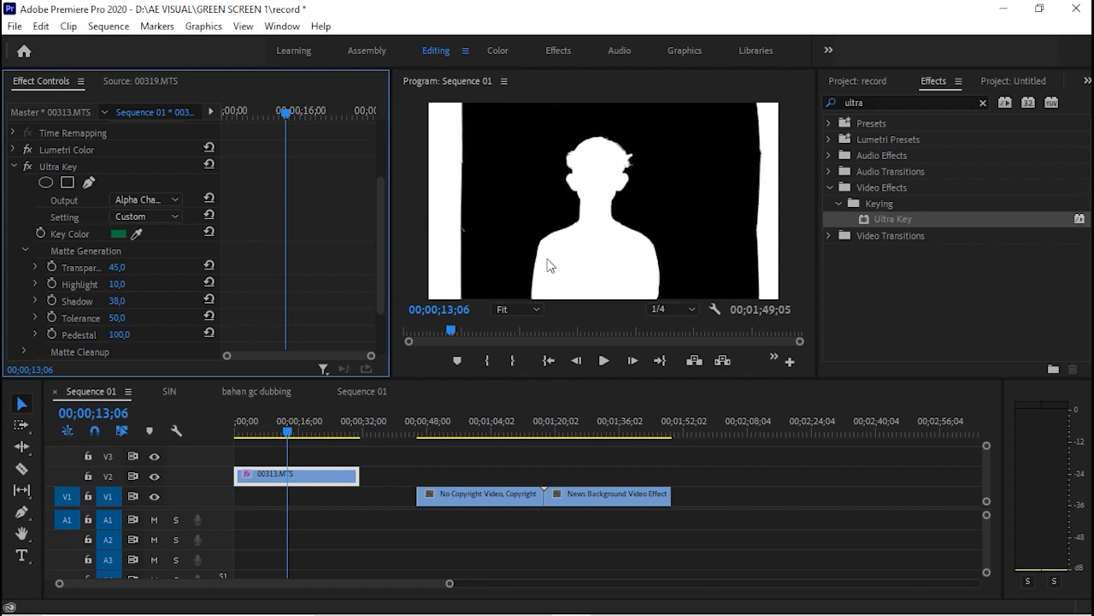
Set the Ultra Key output back to Composite and check the keyed clip by scrubbing to 00;00;18;05.
click(147, 203)
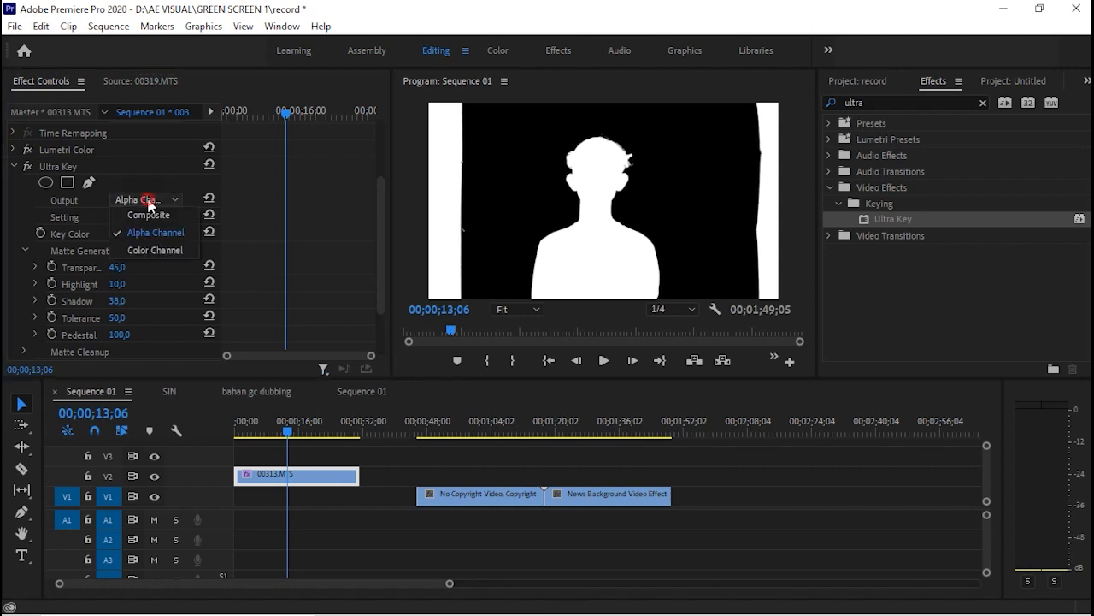
click(153, 215)
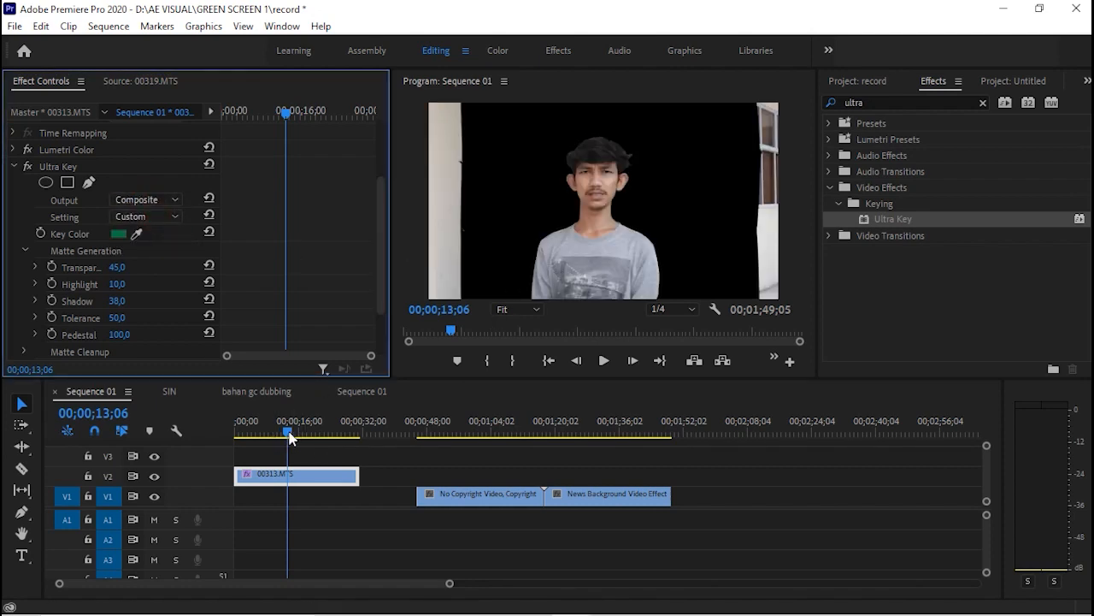
mouse_move(285, 433)
mouse_down()
mouse_move(269, 436)
mouse_move(347, 444)
mouse_move(291, 445)
mouse_up()
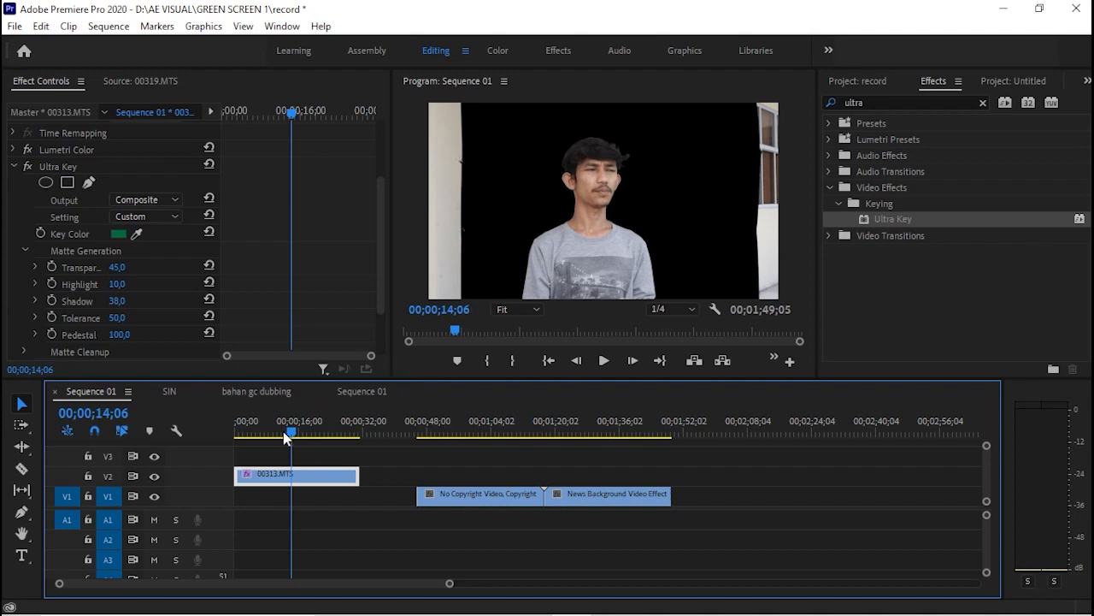
mouse_move(292, 438)
mouse_down()
mouse_move(315, 436)
mouse_move(306, 440)
mouse_up()
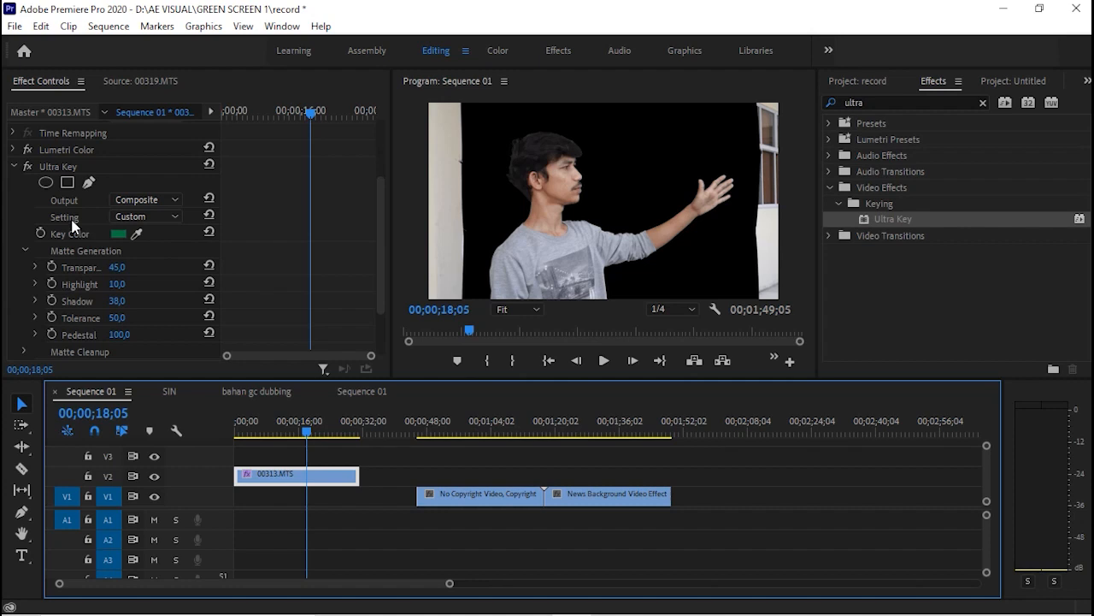
Draw a closed four-point free-form Opacity mask on the 00313.MTS clip around the man and his outstretched hand, excluding the walls on both sides.
scroll(73, 224, up, 3)
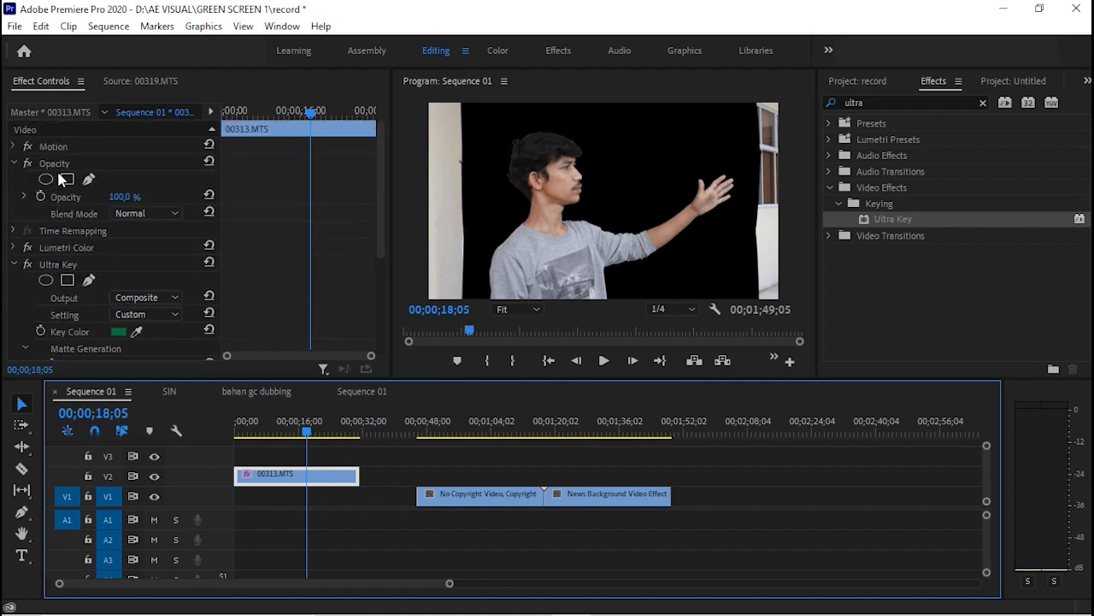
click(60, 166)
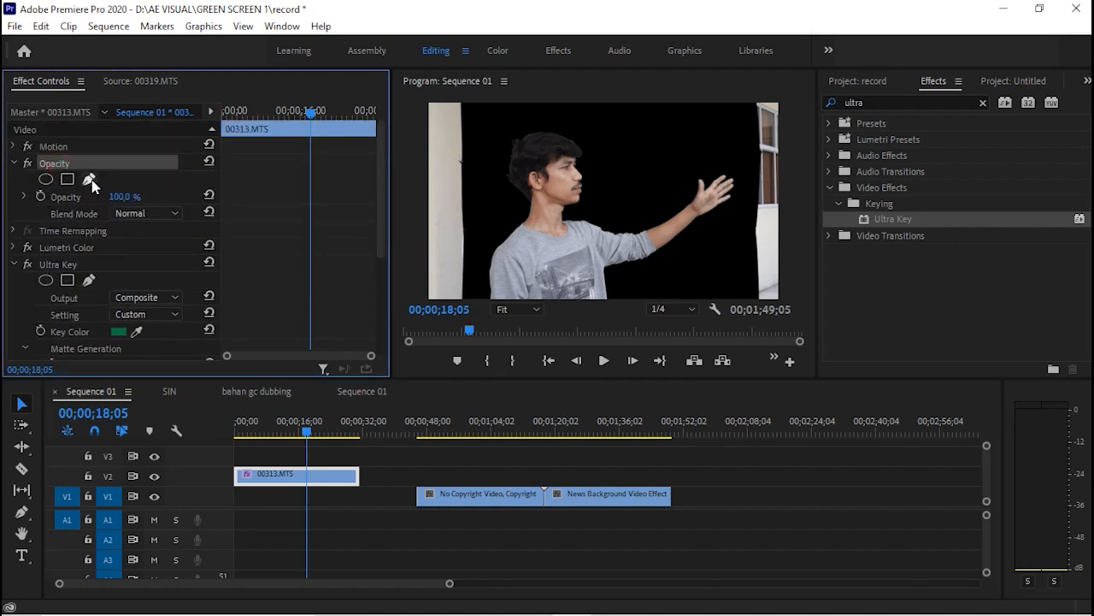
click(541, 309)
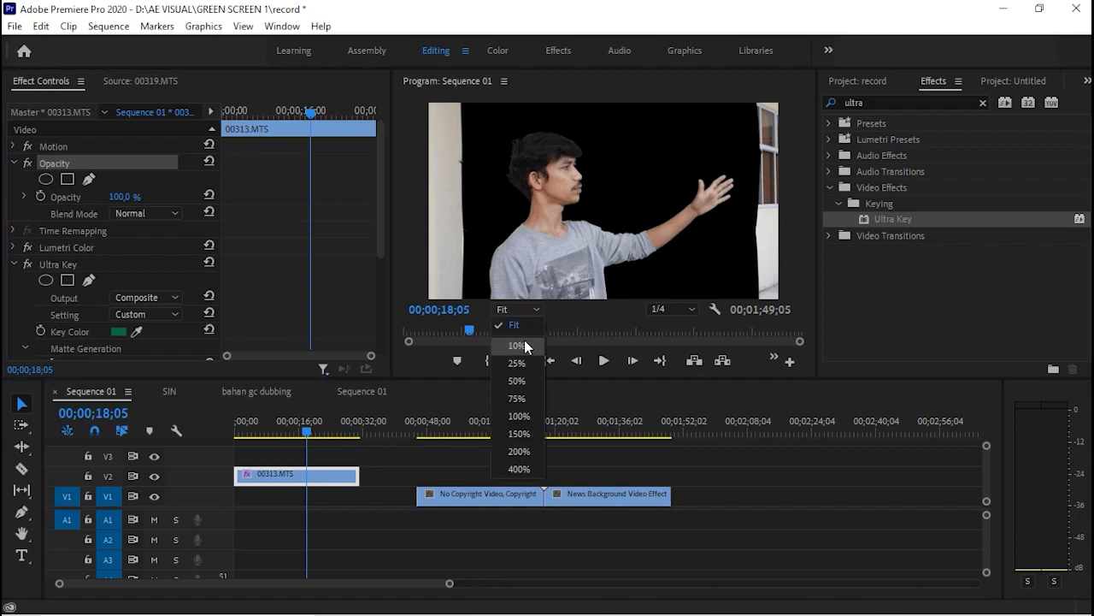
click(521, 373)
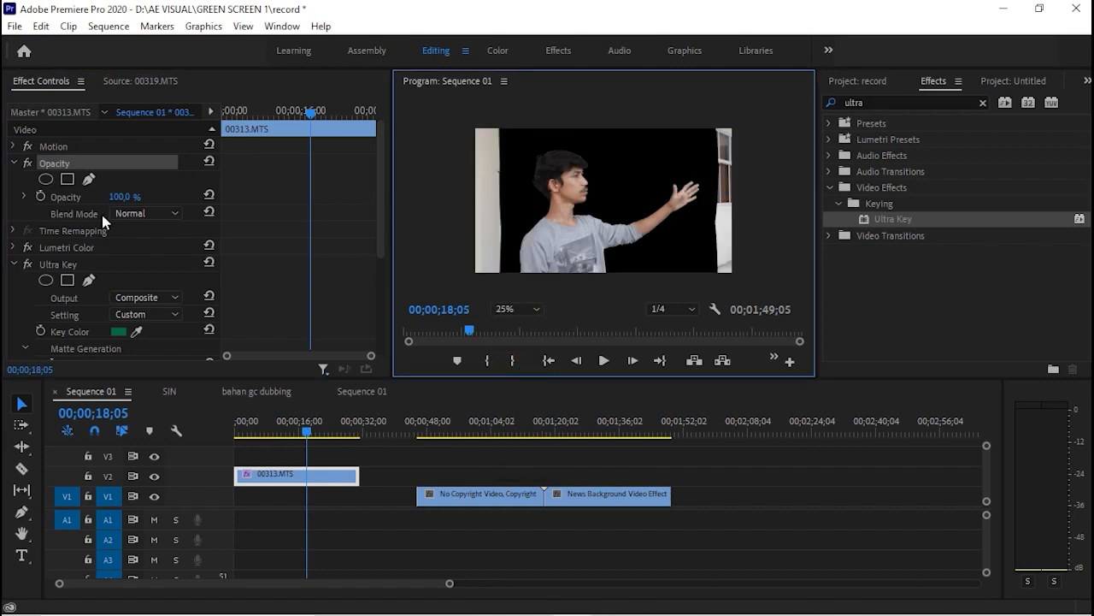
click(90, 181)
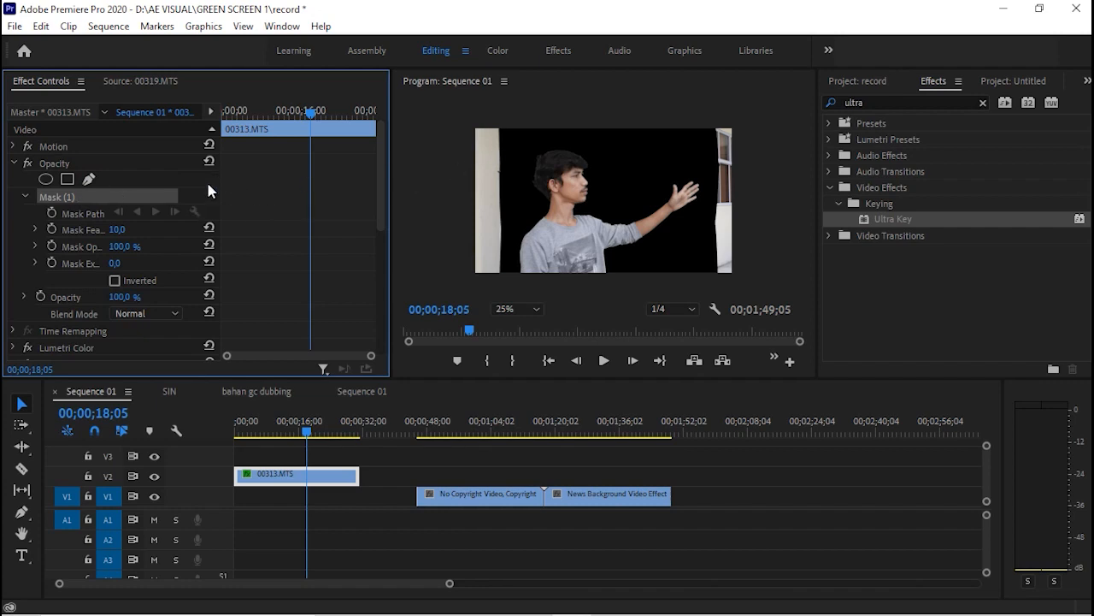
click(504, 124)
click(504, 281)
click(714, 286)
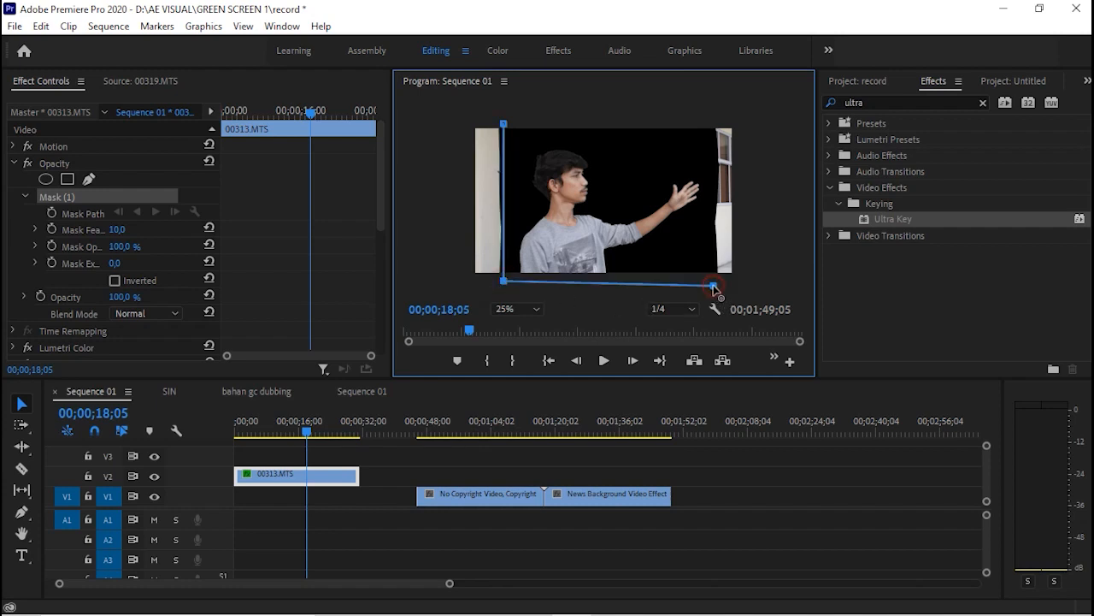
click(712, 125)
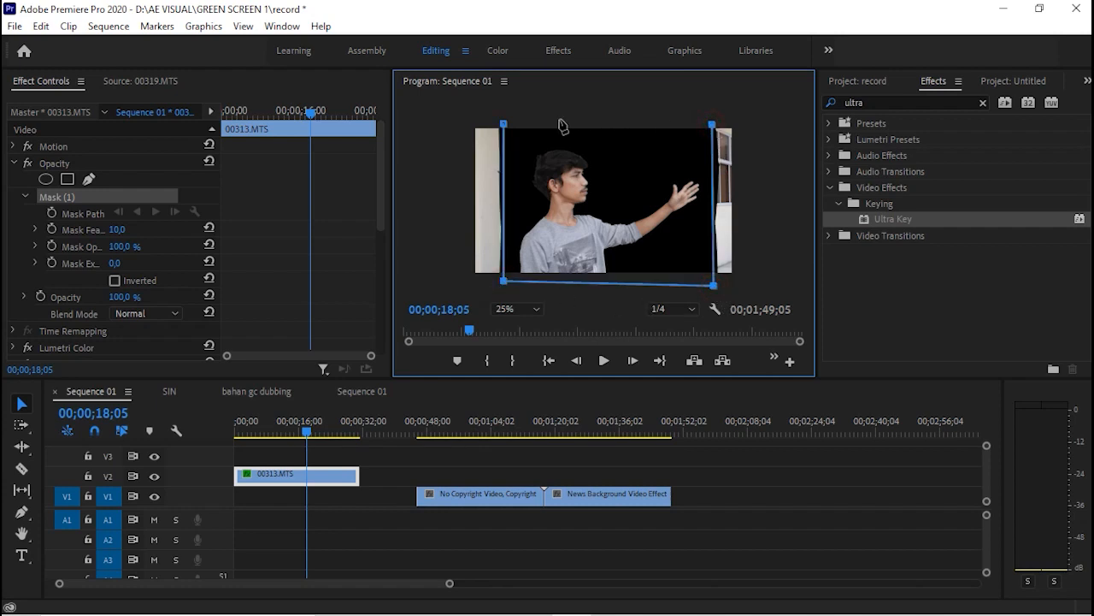
click(503, 124)
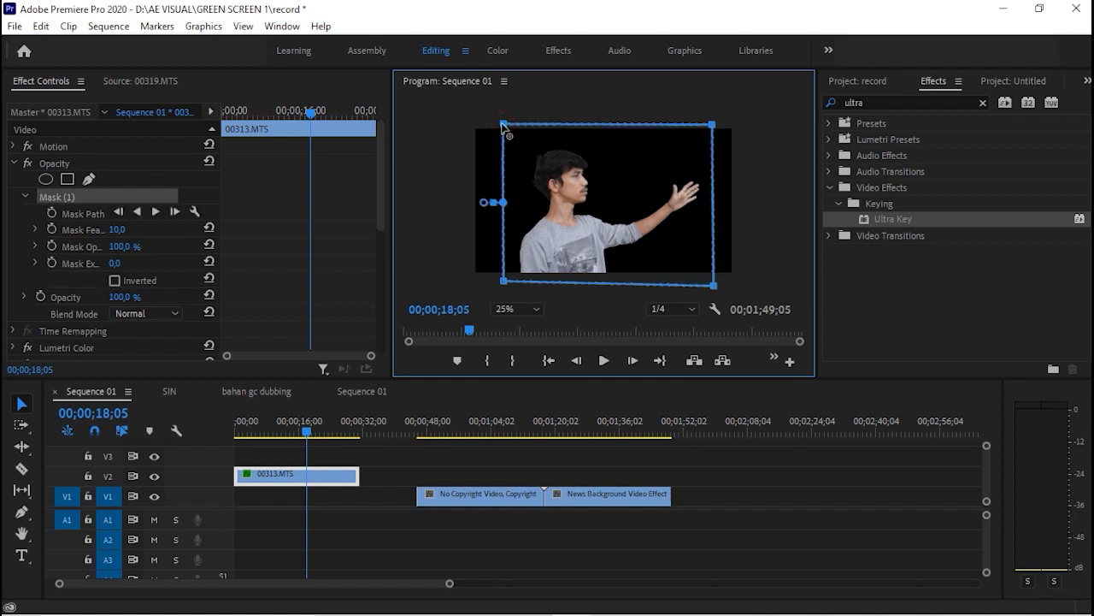